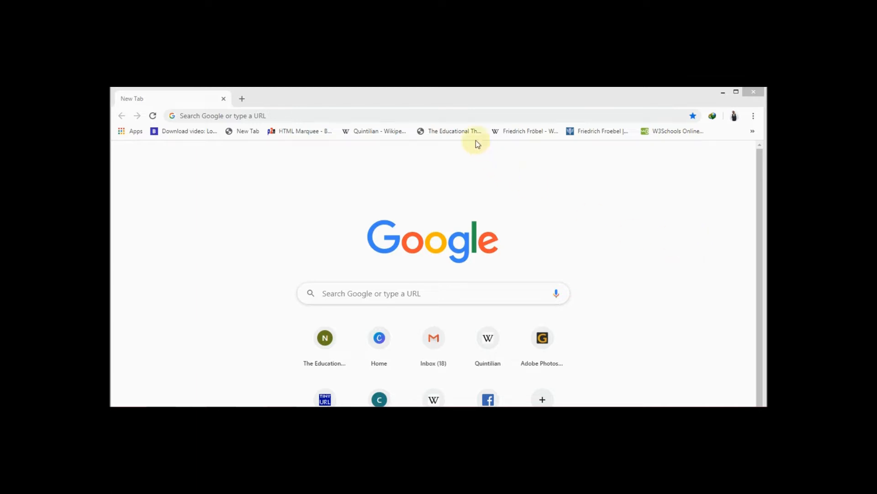
Step: Open canva.com and dismiss the Canva Pro free trial offer
click(461, 116)
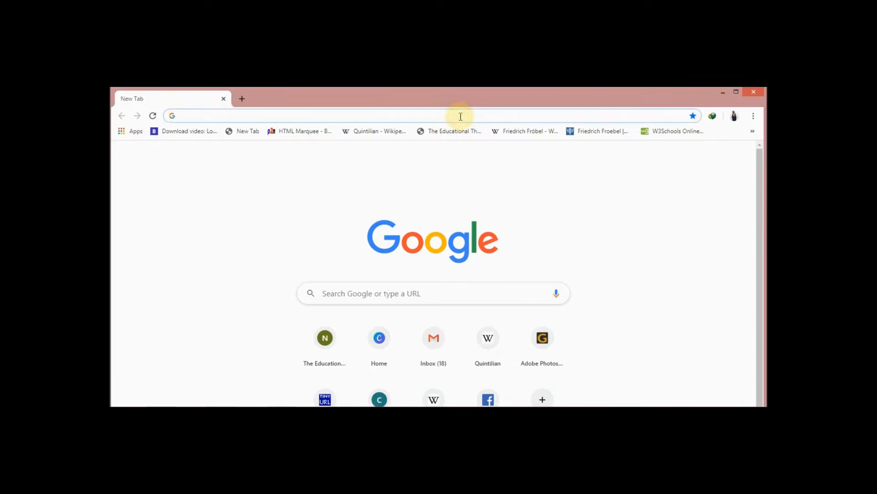
text(can)
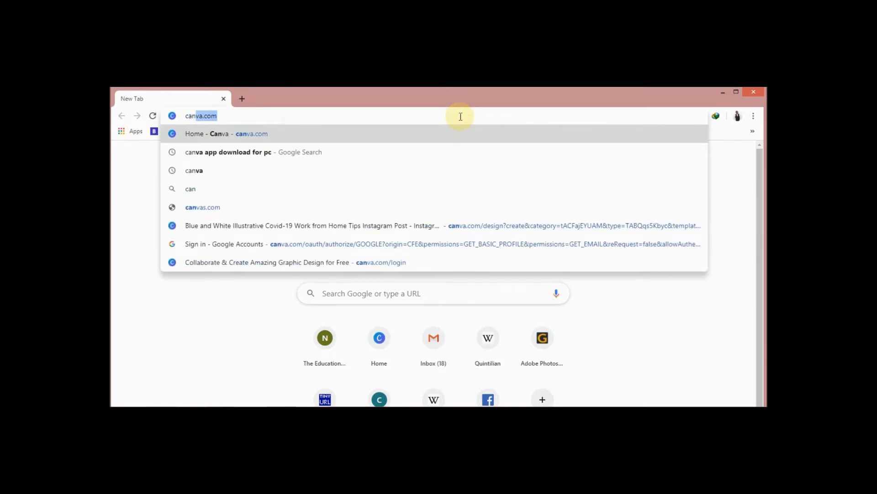
text(va.com)
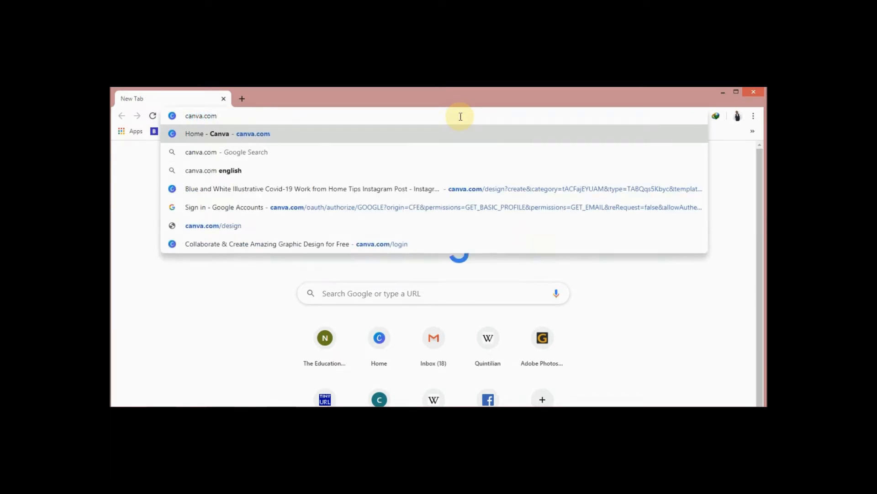
key(Return)
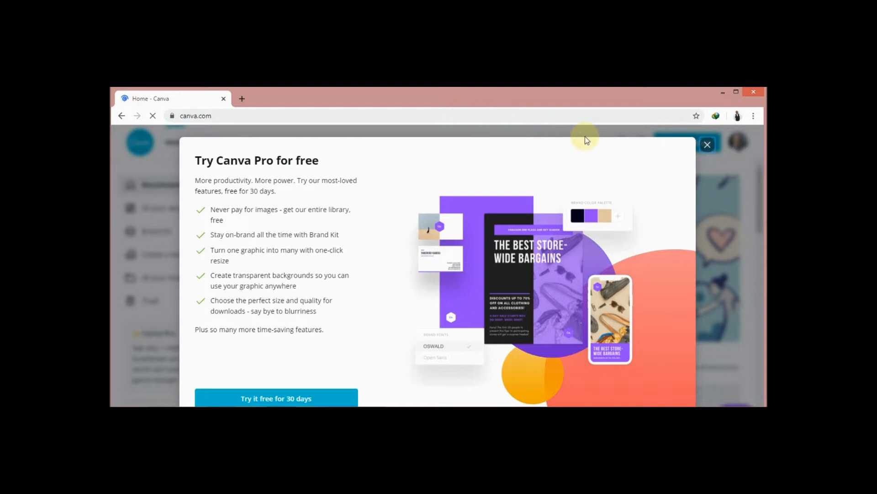
click(707, 146)
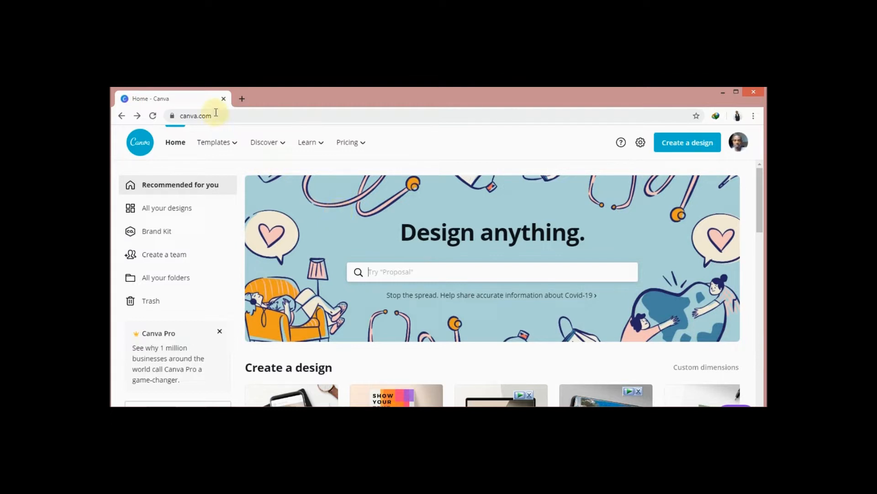
Step: Find the "Maintain physical distancing" template among the Instagram Posts and open it for editing
mouse_move(263, 147)
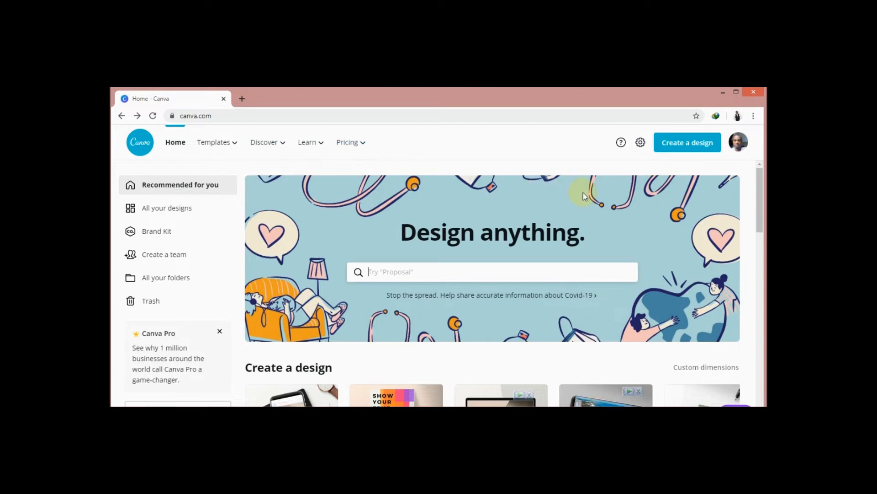
drag(758, 211, 760, 381)
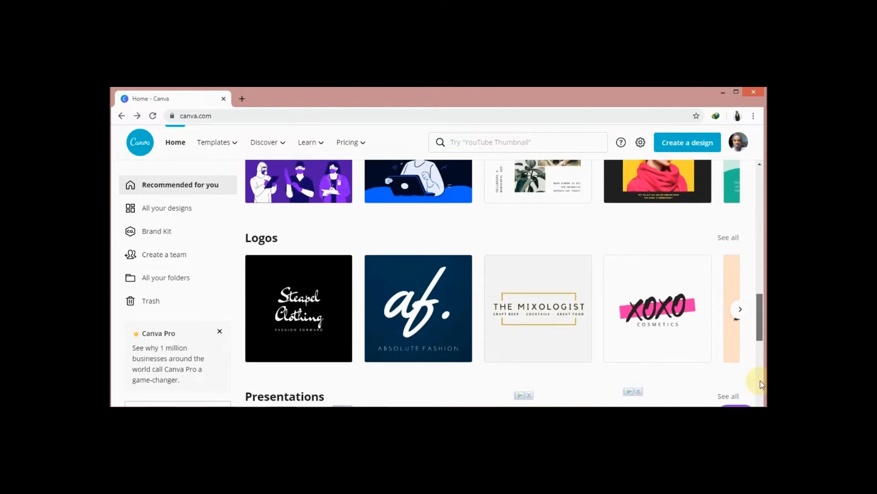
drag(760, 380, 764, 359)
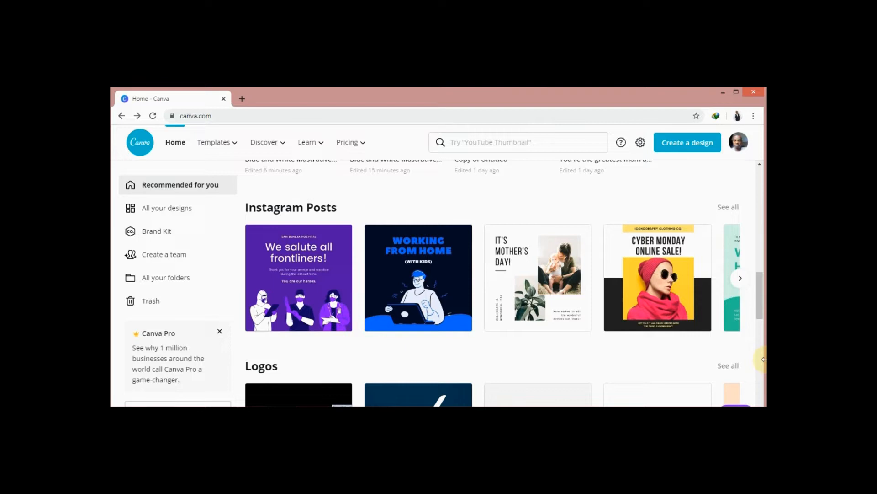
click(740, 277)
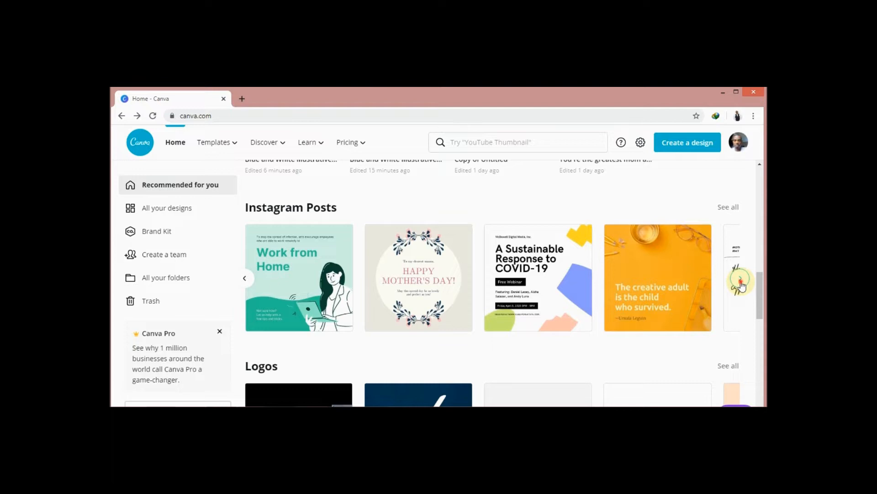
click(740, 279)
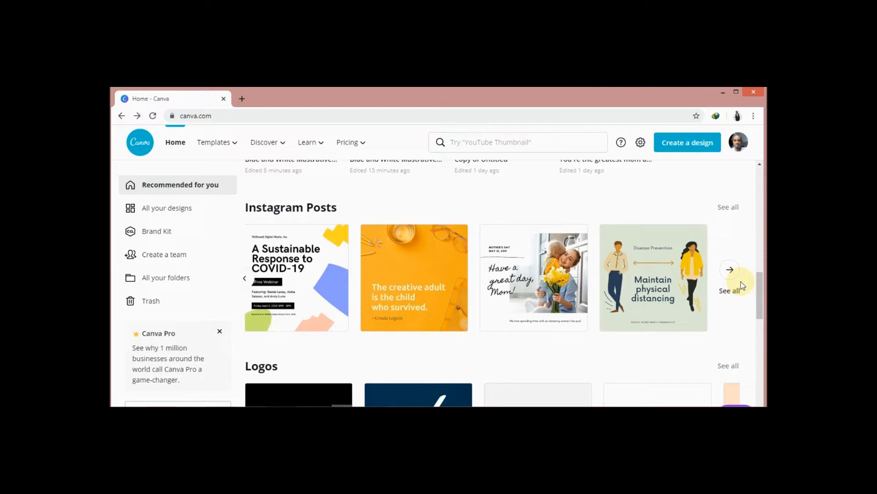
click(646, 264)
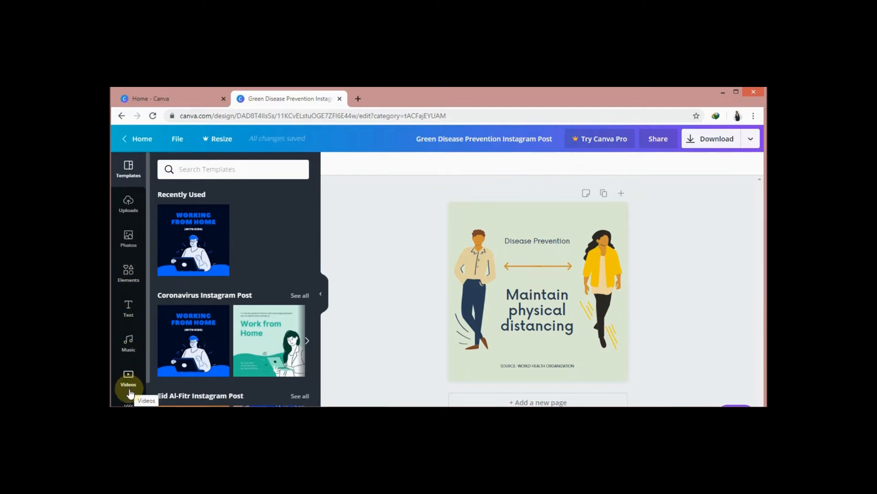
Step: Select the page background and browse the available Instagram post templates and background images
drag(147, 372, 147, 383)
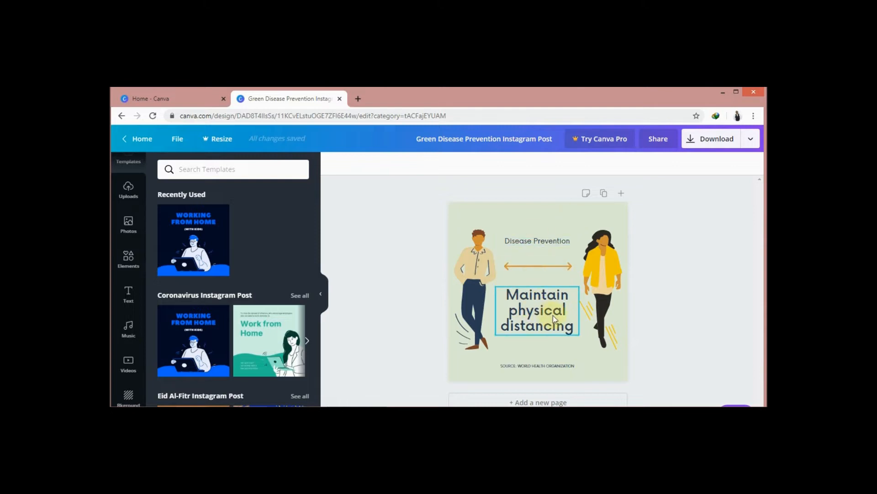
click(556, 351)
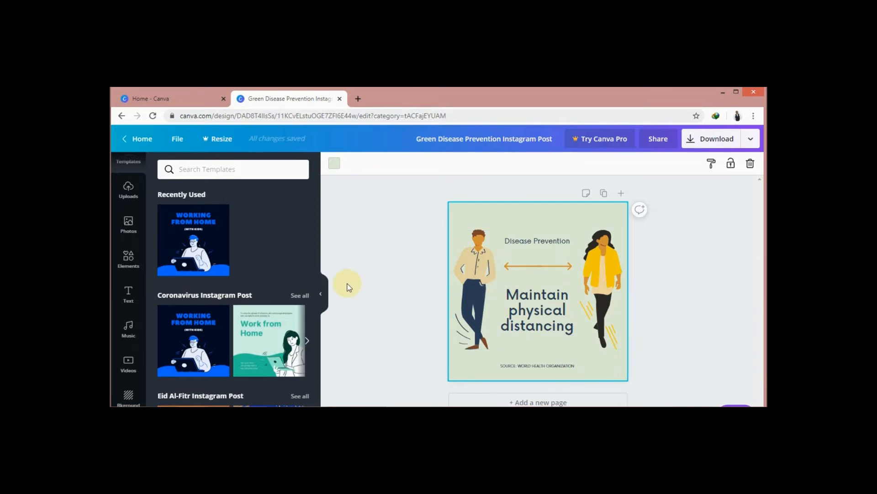
drag(317, 191, 318, 291)
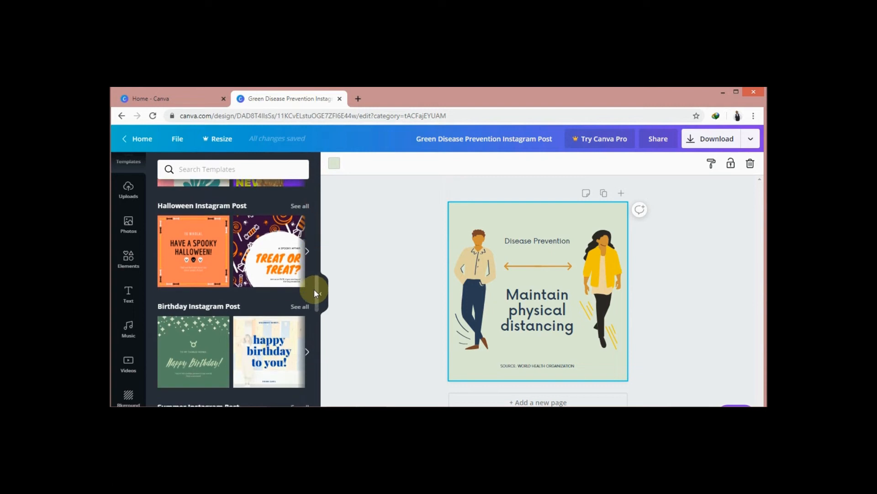
drag(147, 268, 147, 312)
click(130, 348)
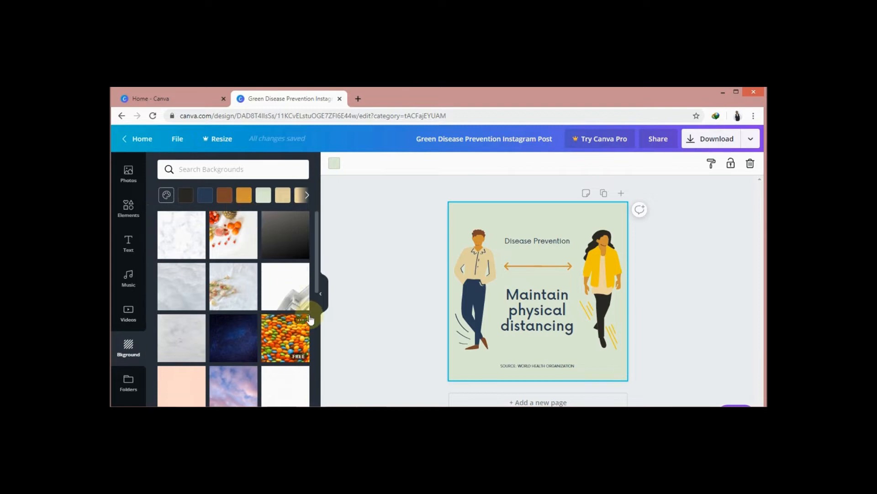
drag(317, 275, 314, 229)
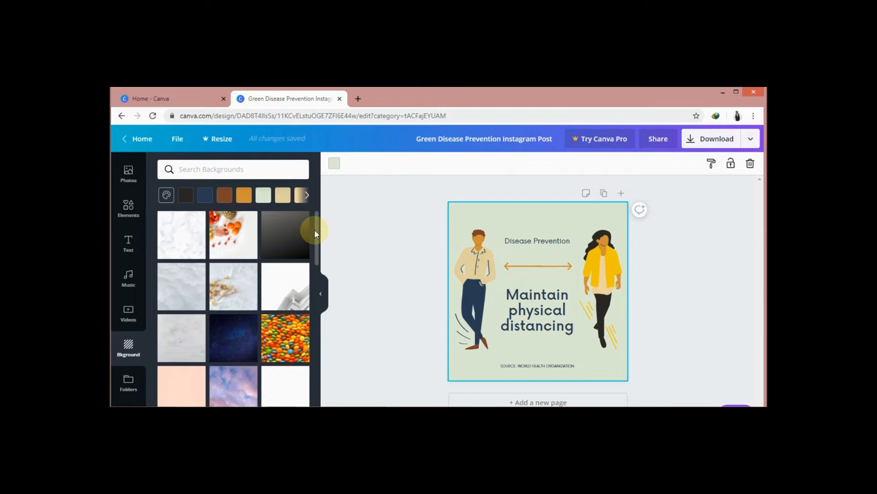
Step: Try brown, beige, navy blue and pink page backgrounds, and settle on the white photo background with fruit
click(227, 197)
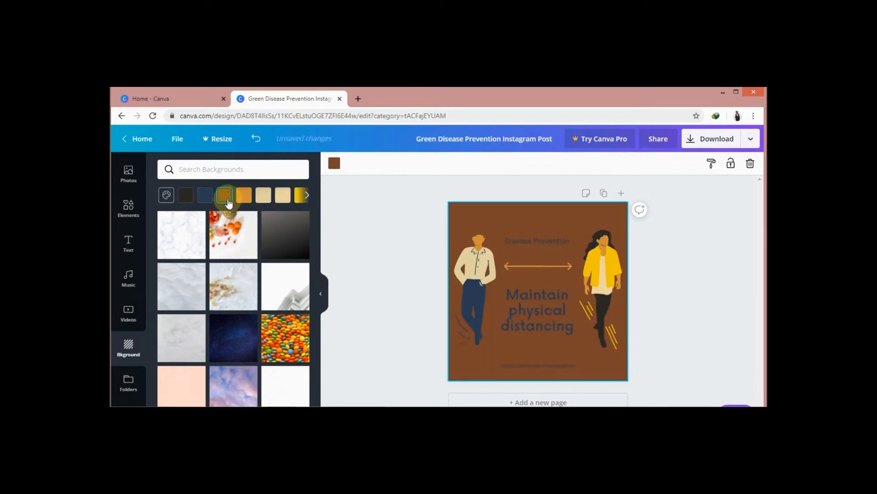
click(263, 198)
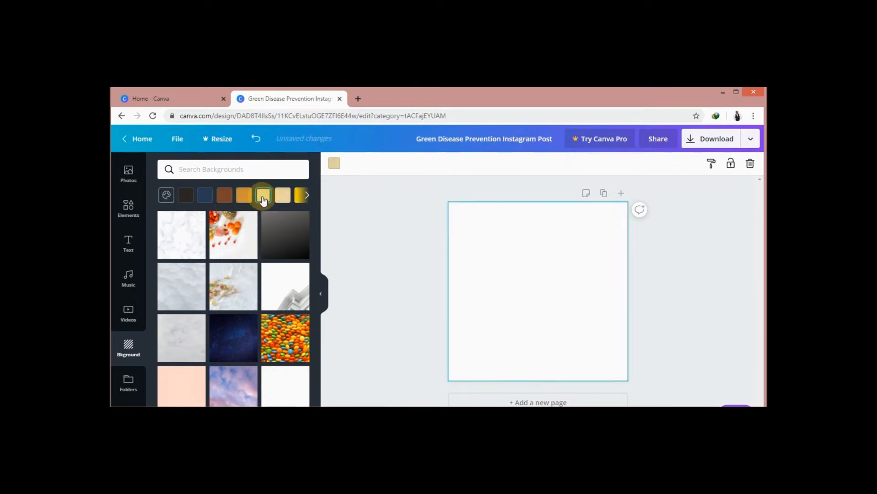
click(205, 198)
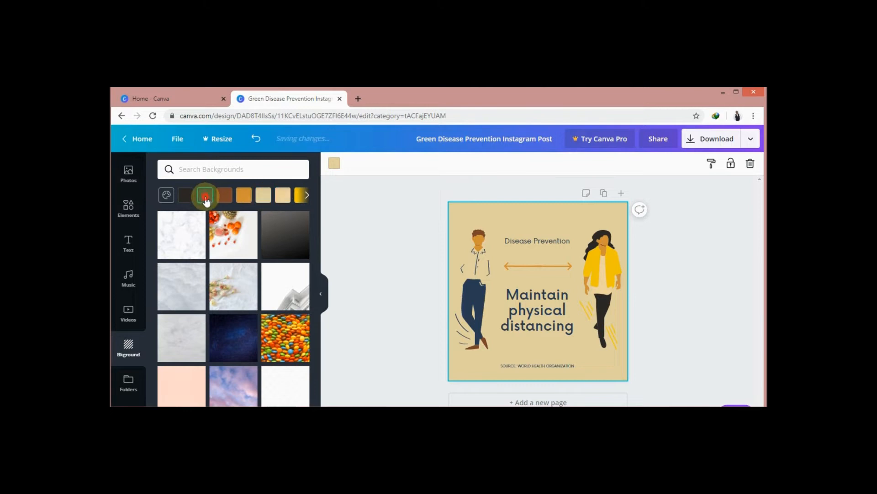
click(300, 200)
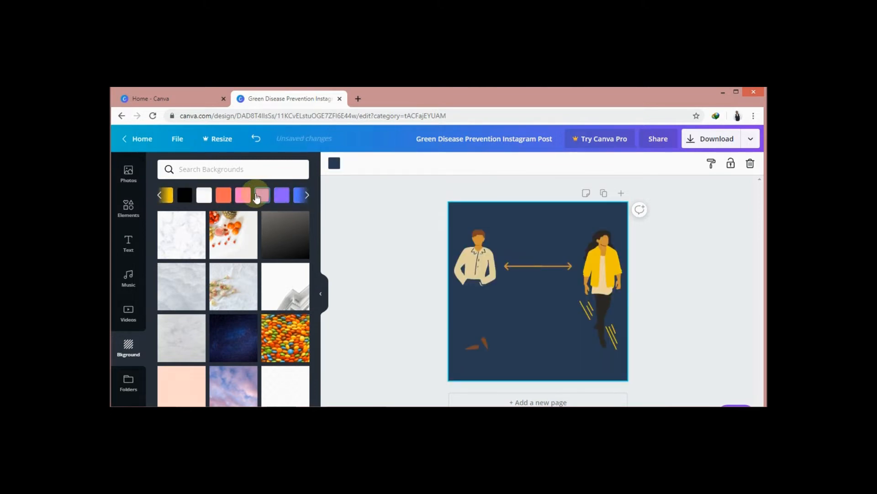
click(243, 197)
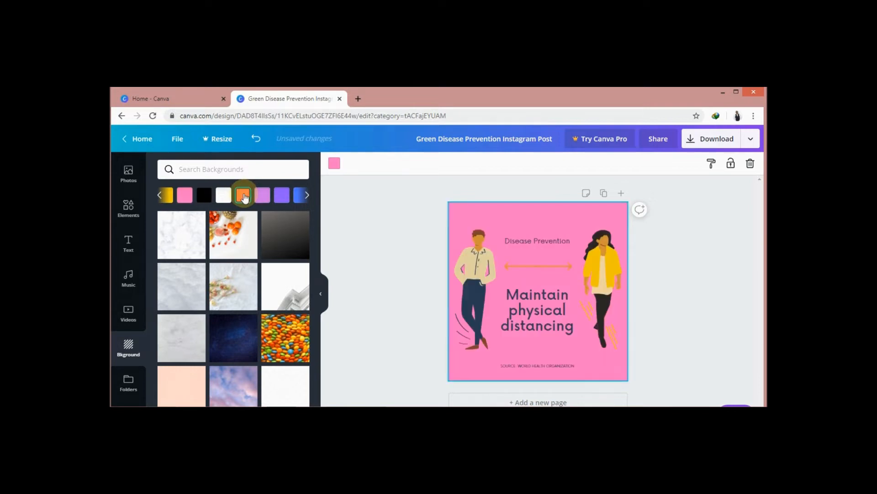
click(233, 234)
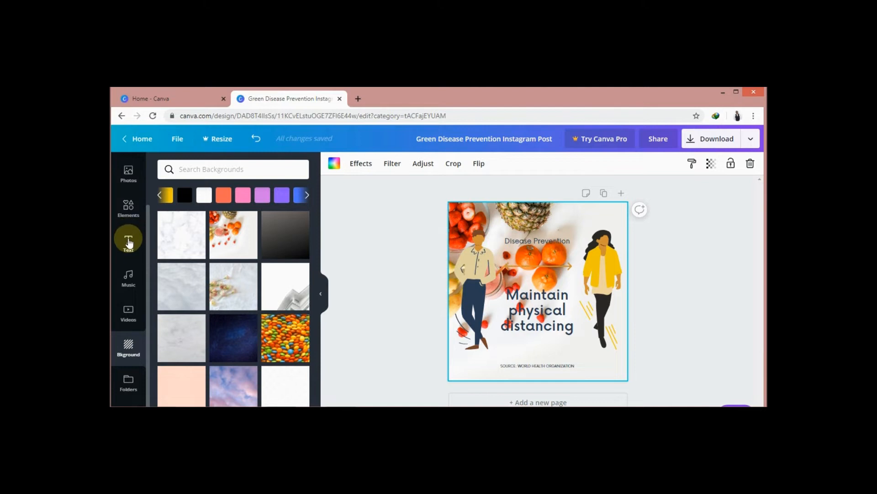
Step: Examine the available text styles and font combinations, and the text boxes and woman figure in the design
click(128, 243)
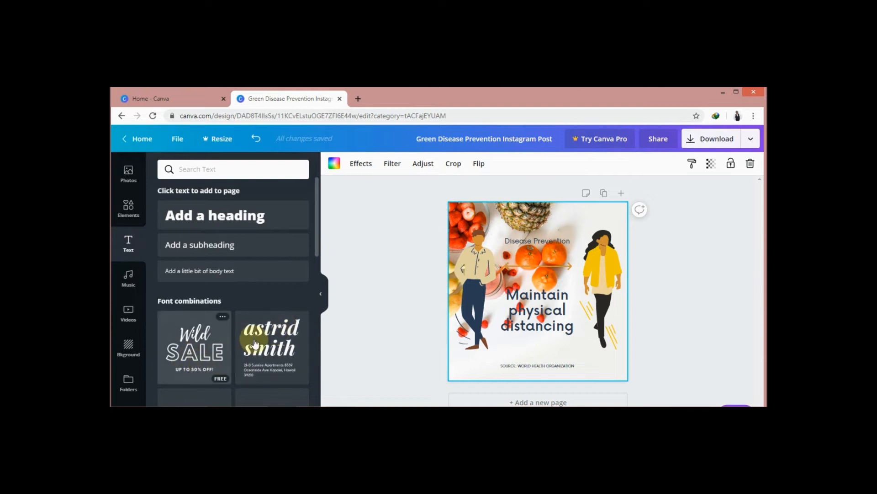
drag(317, 235, 320, 328)
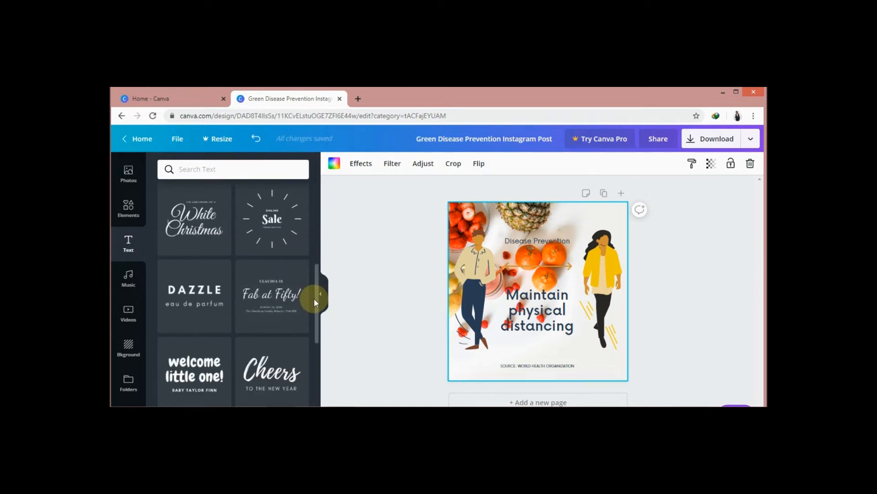
drag(316, 323, 312, 373)
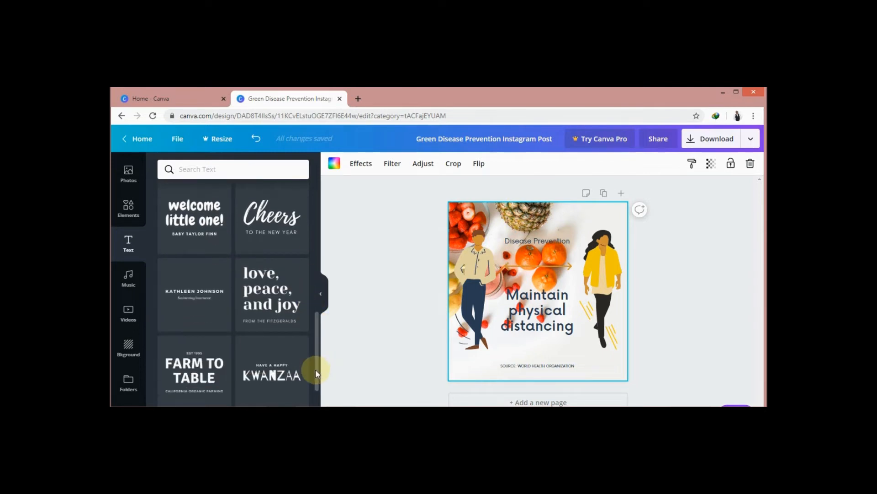
scroll(314, 369, down, 4)
scroll(322, 320, up, 10)
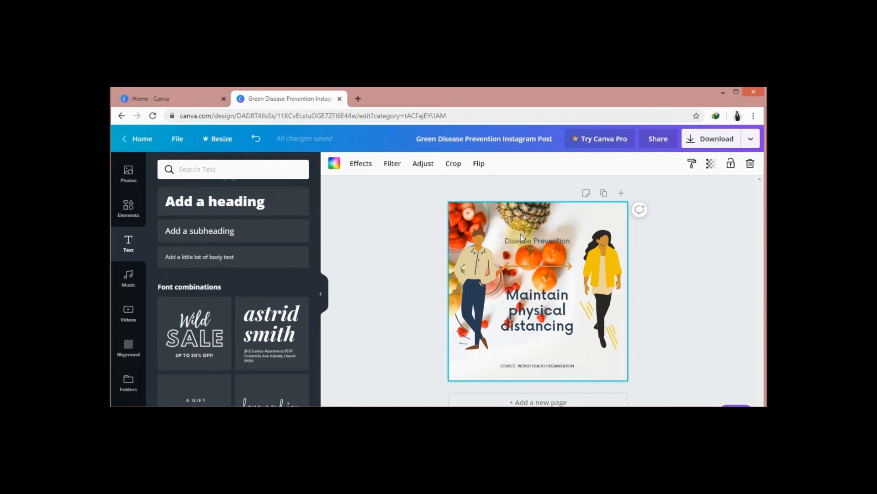
click(533, 242)
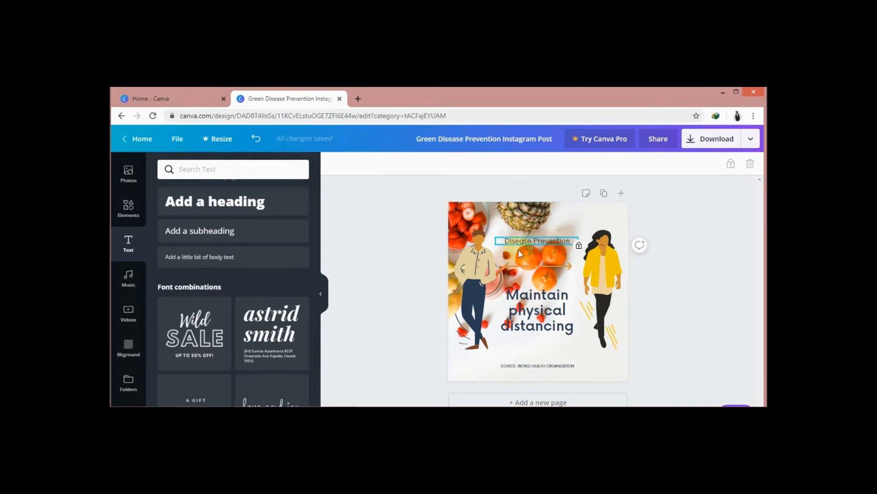
click(548, 300)
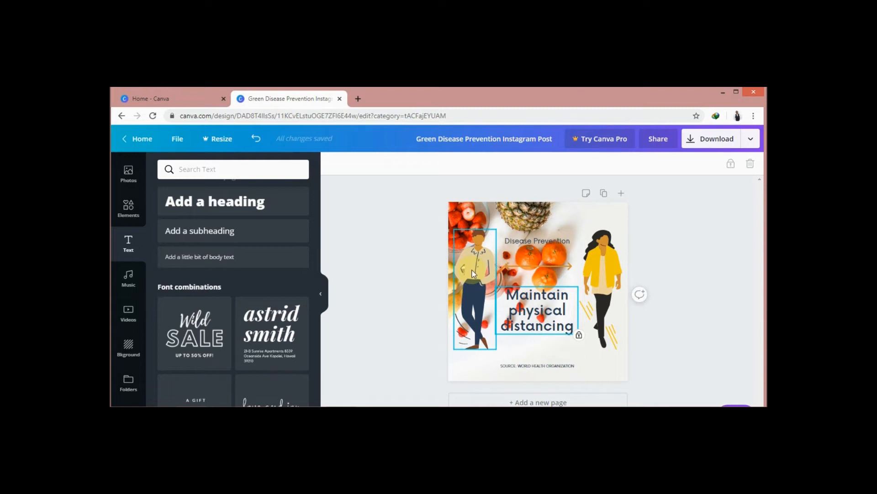
click(615, 251)
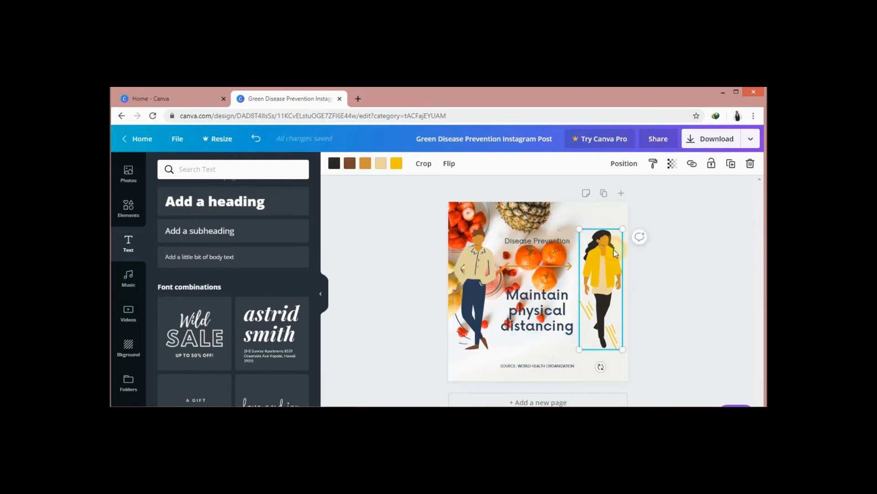
click(429, 256)
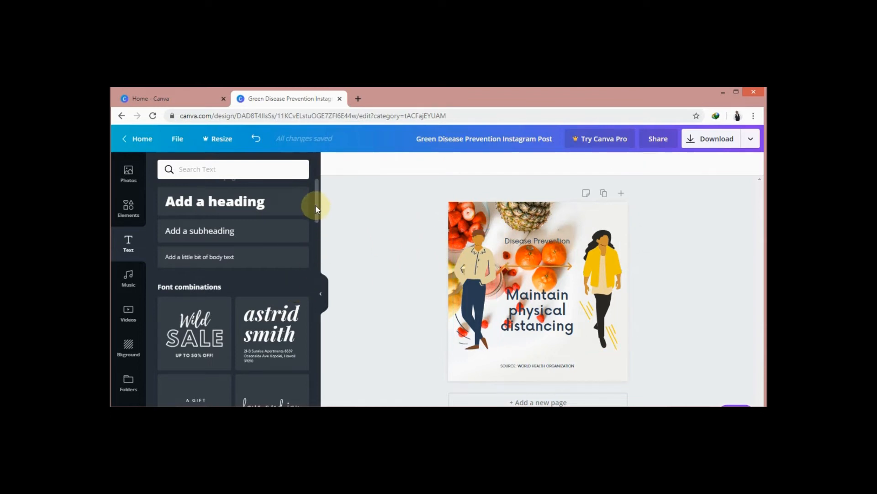
drag(318, 206, 317, 192)
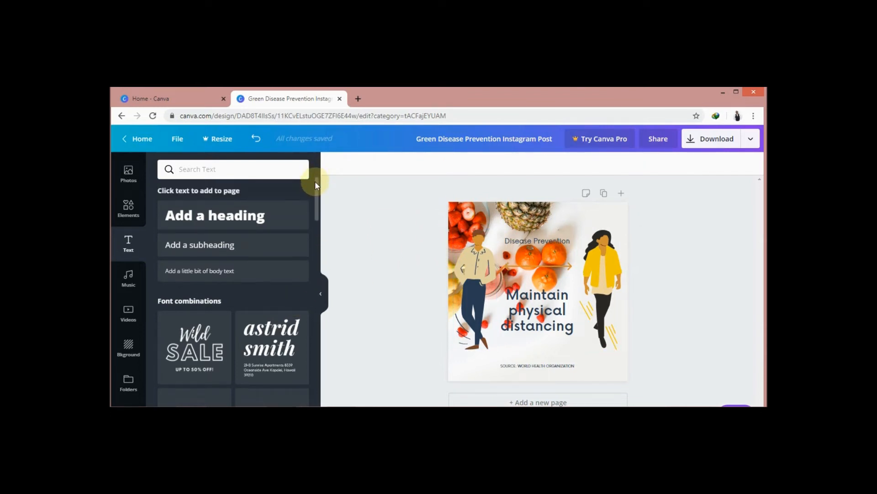
Step: Browse the photo library, add the recently used photo of the woman in a straw hat, and delete it again
click(129, 174)
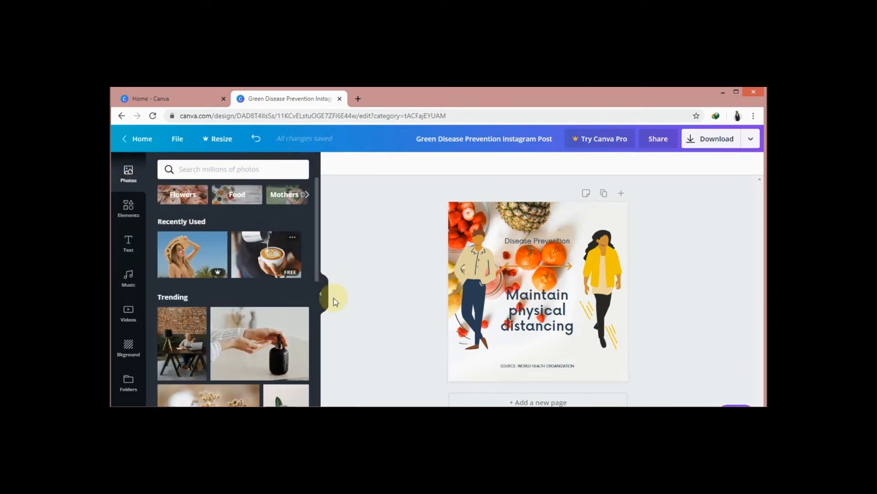
scroll(314, 242, down, 2)
drag(316, 263, 316, 334)
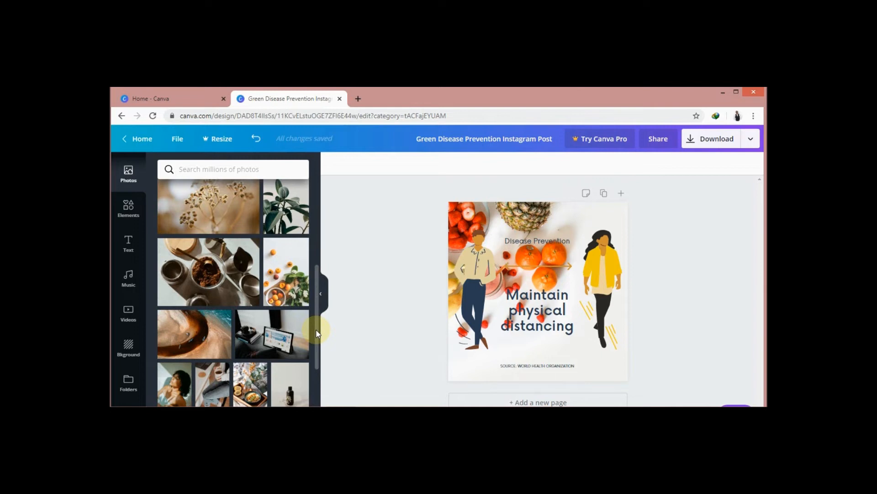
drag(317, 333, 317, 219)
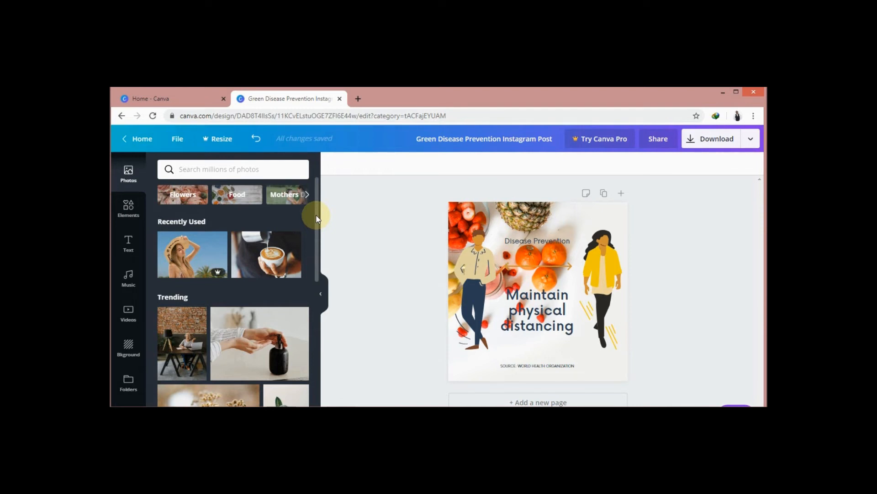
click(187, 256)
drag(608, 274, 609, 259)
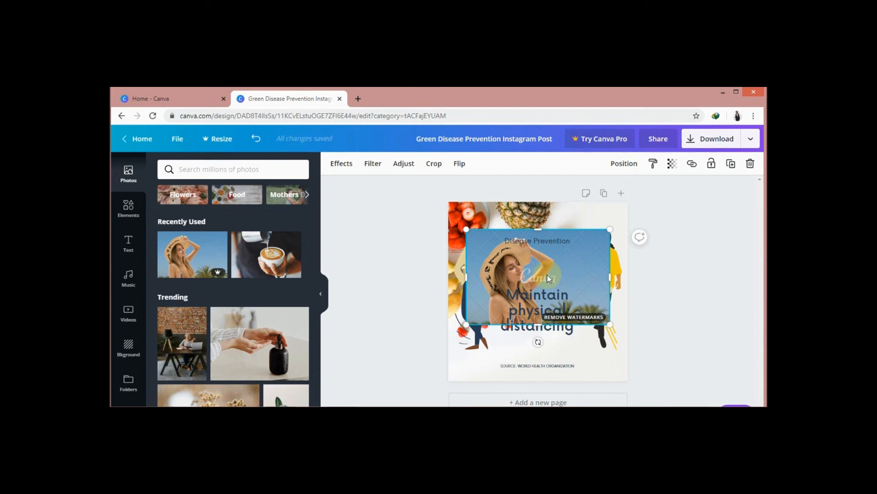
key(Delete)
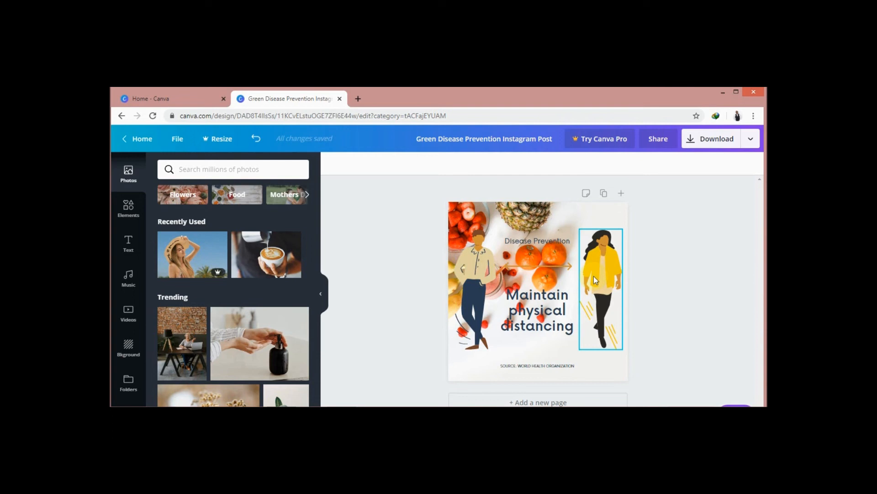
Step: Add a second page to the design and delete it again
click(623, 198)
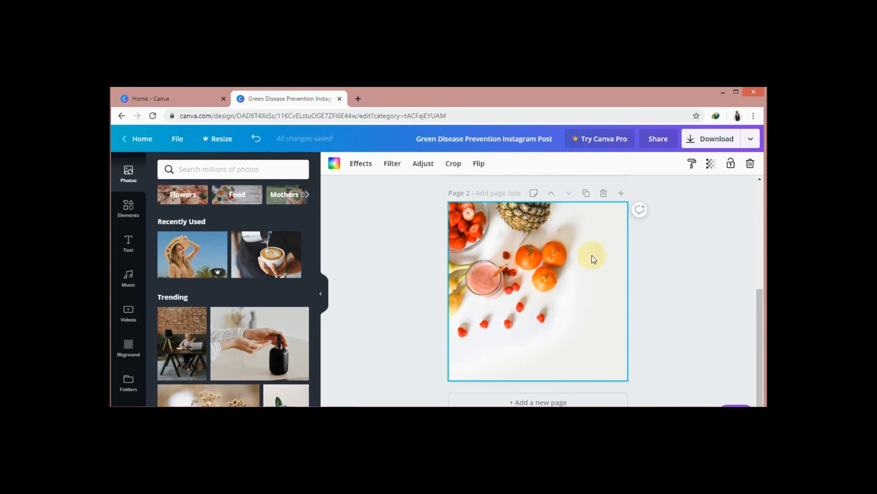
click(604, 193)
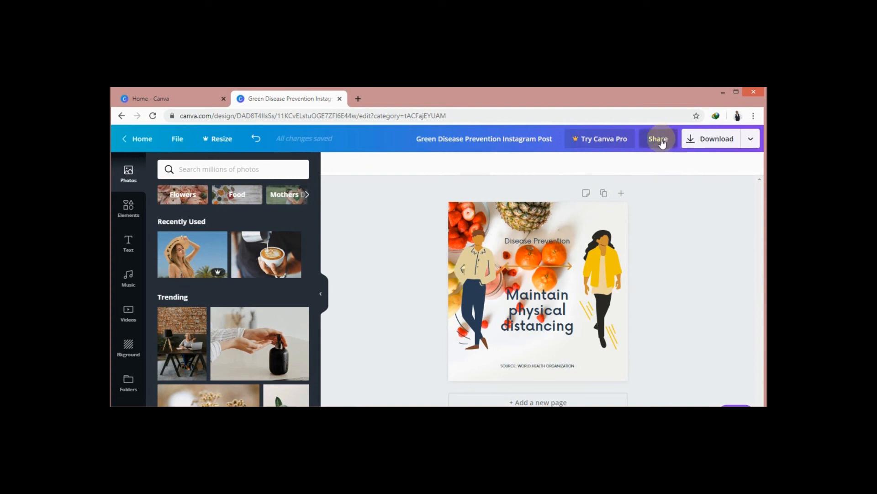
Step: Examine the options for downloading, sharing and publishing the design
click(752, 142)
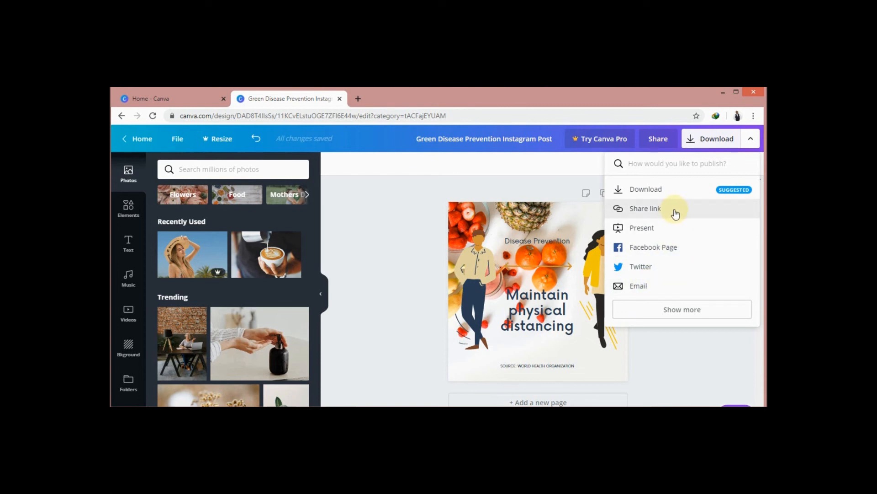
click(667, 350)
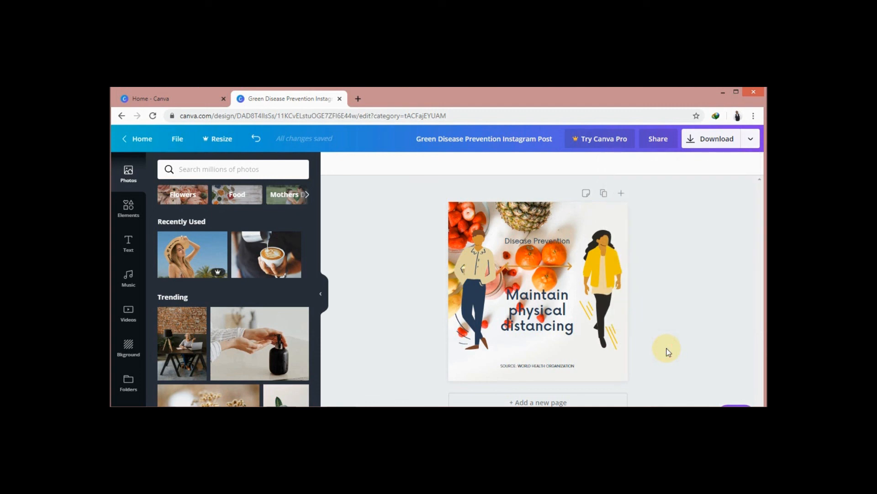